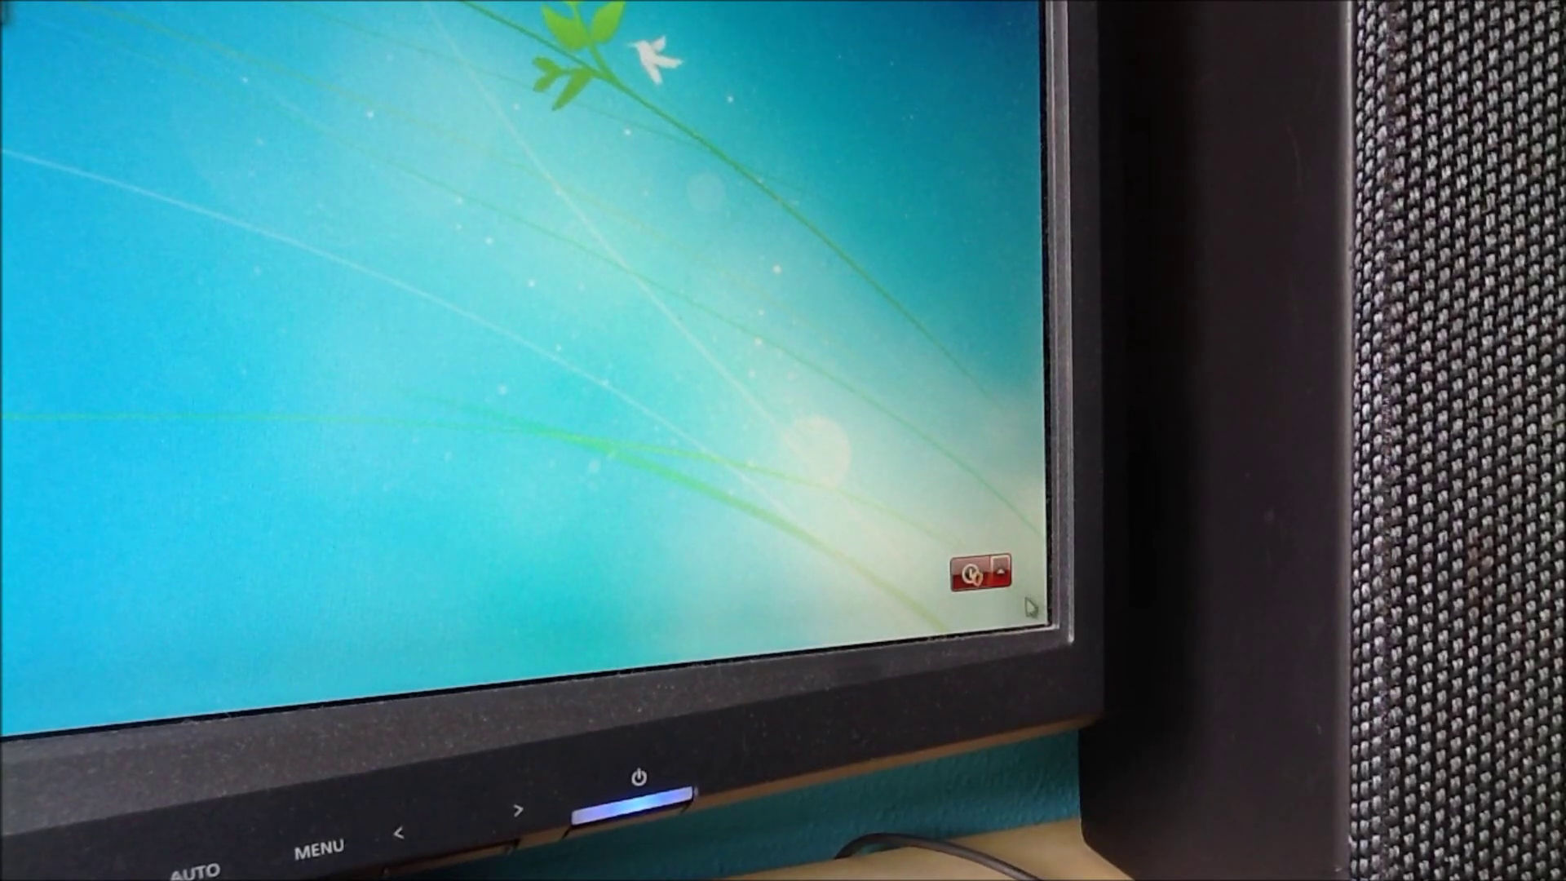
Bring up the shutdown and restart choices from the Start menu
click(1000, 575)
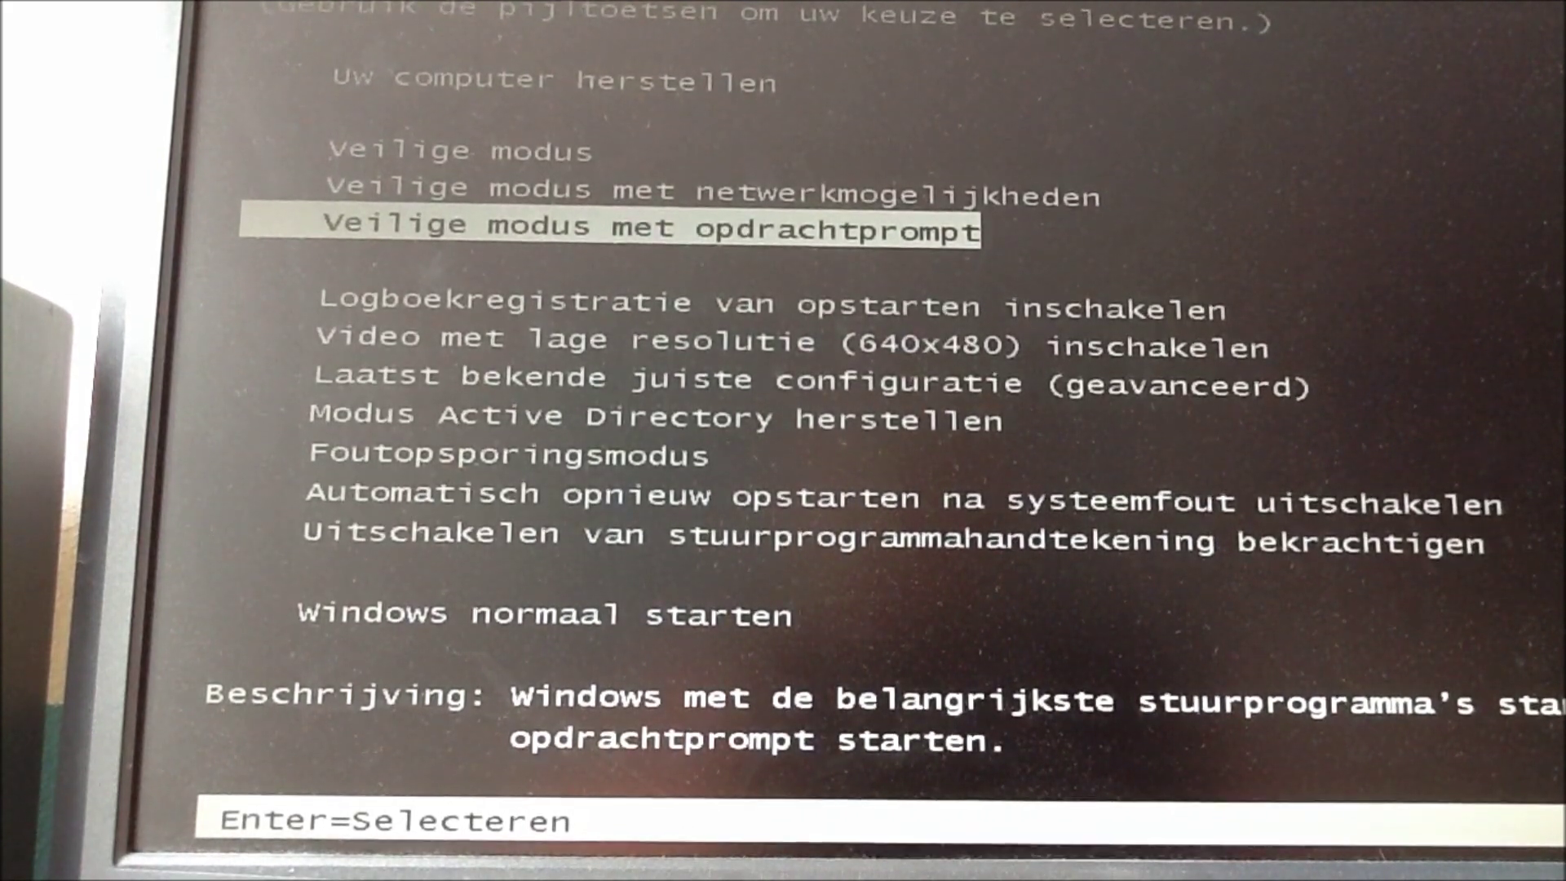
Highlight Veilige modus (Safe Mode) in the Advanced Boot Options list using the arrow keys
key(Down)
key(Down)
key(Down)
key(Down)
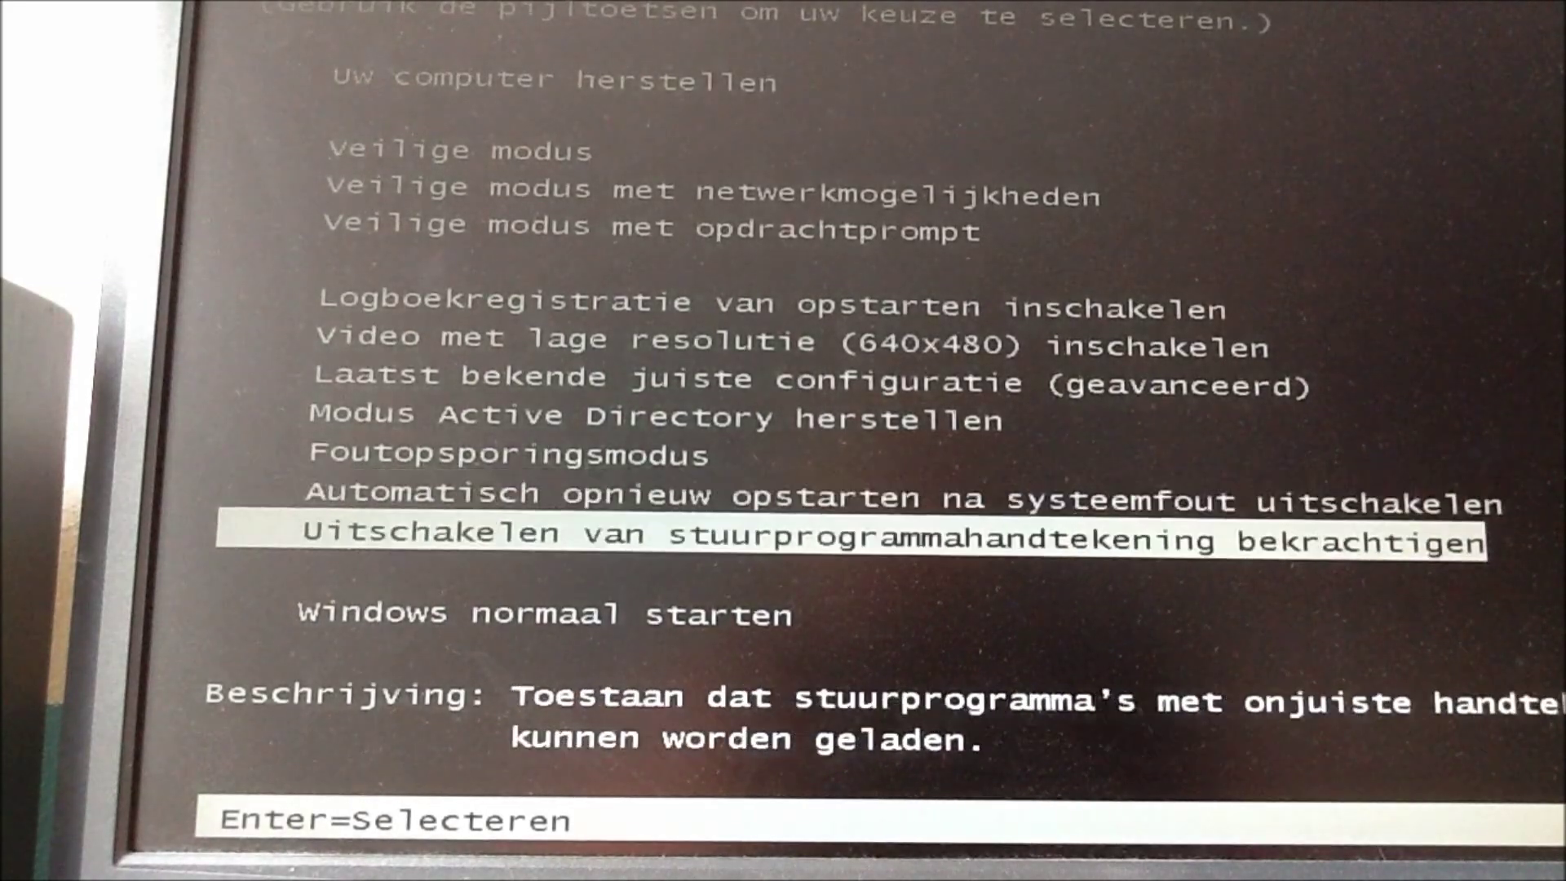
key(Up)
key(Up)
key(Up)
key(Up)
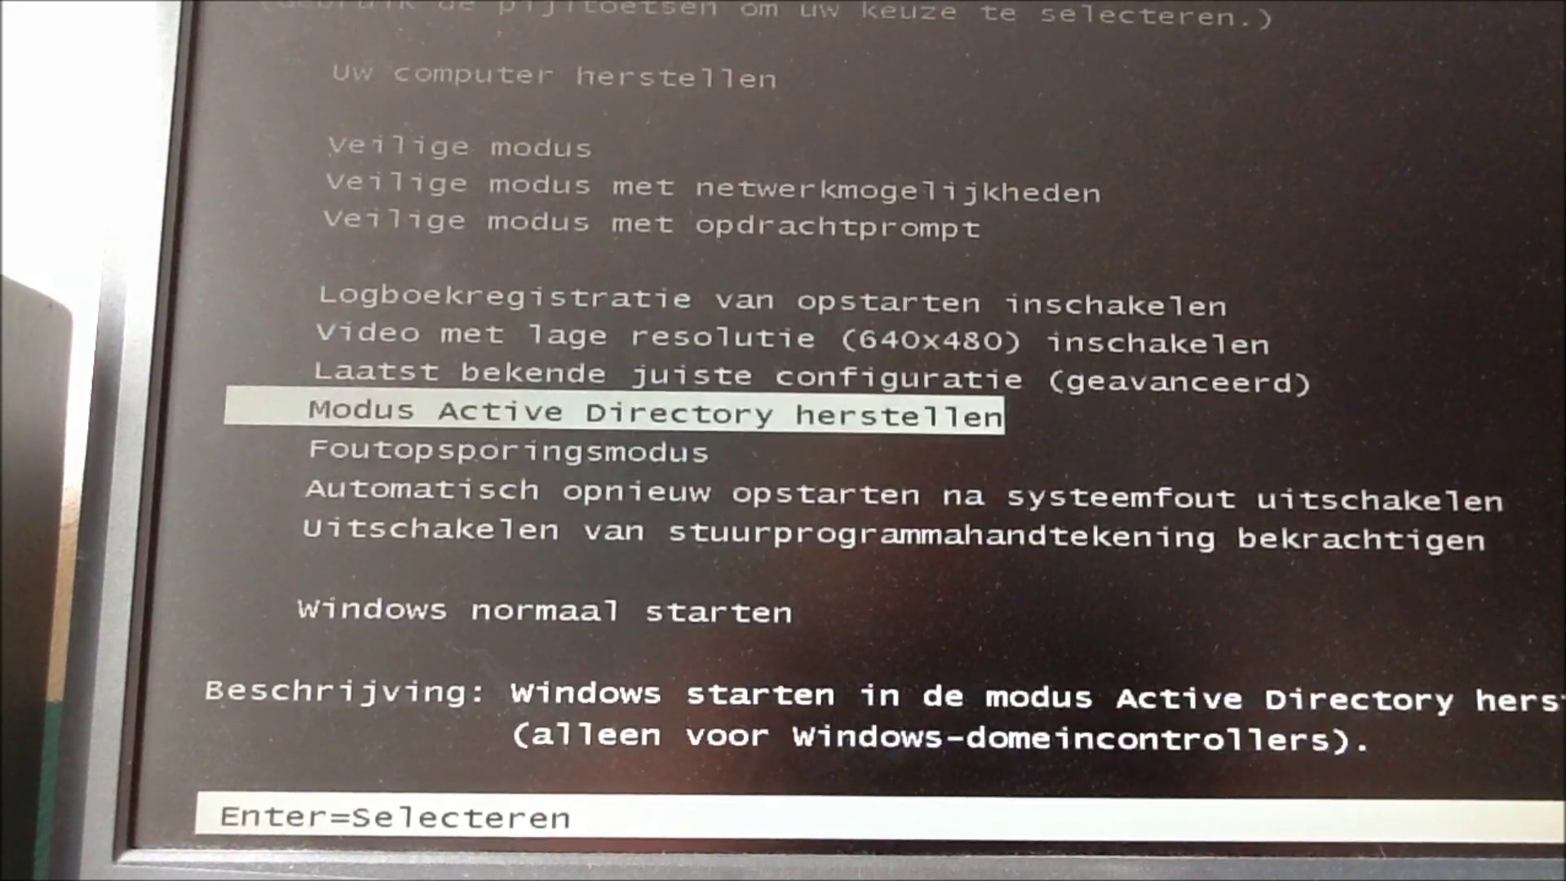
key(Up)
key(Up)
key(Up)
key(Up)
key(Up)
key(Up)
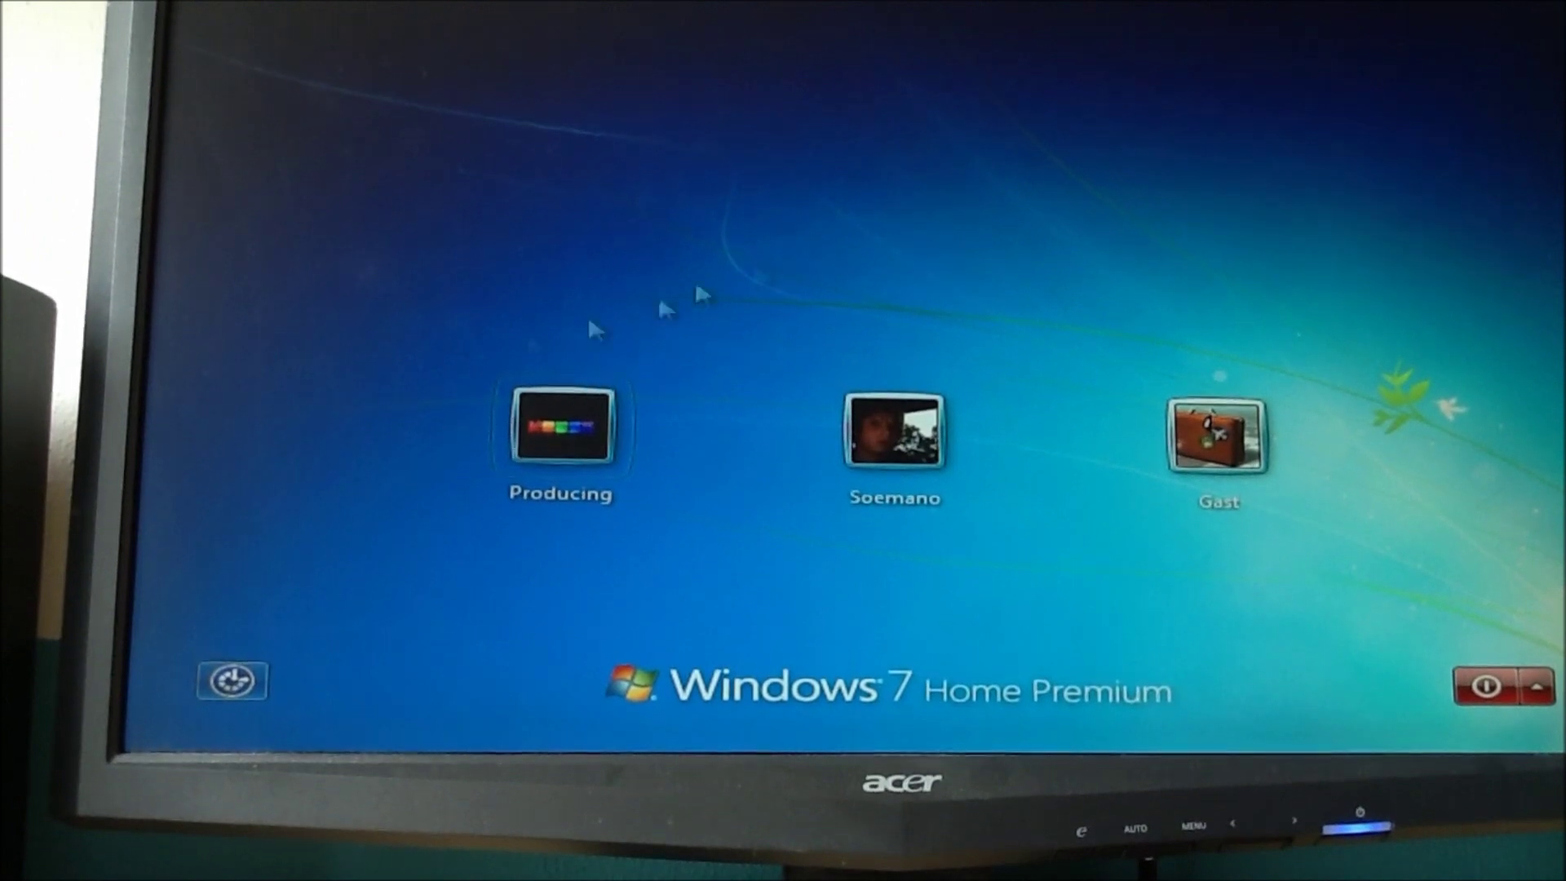
Choose the first user account tile on the Windows 7 sign-in screen
click(560, 409)
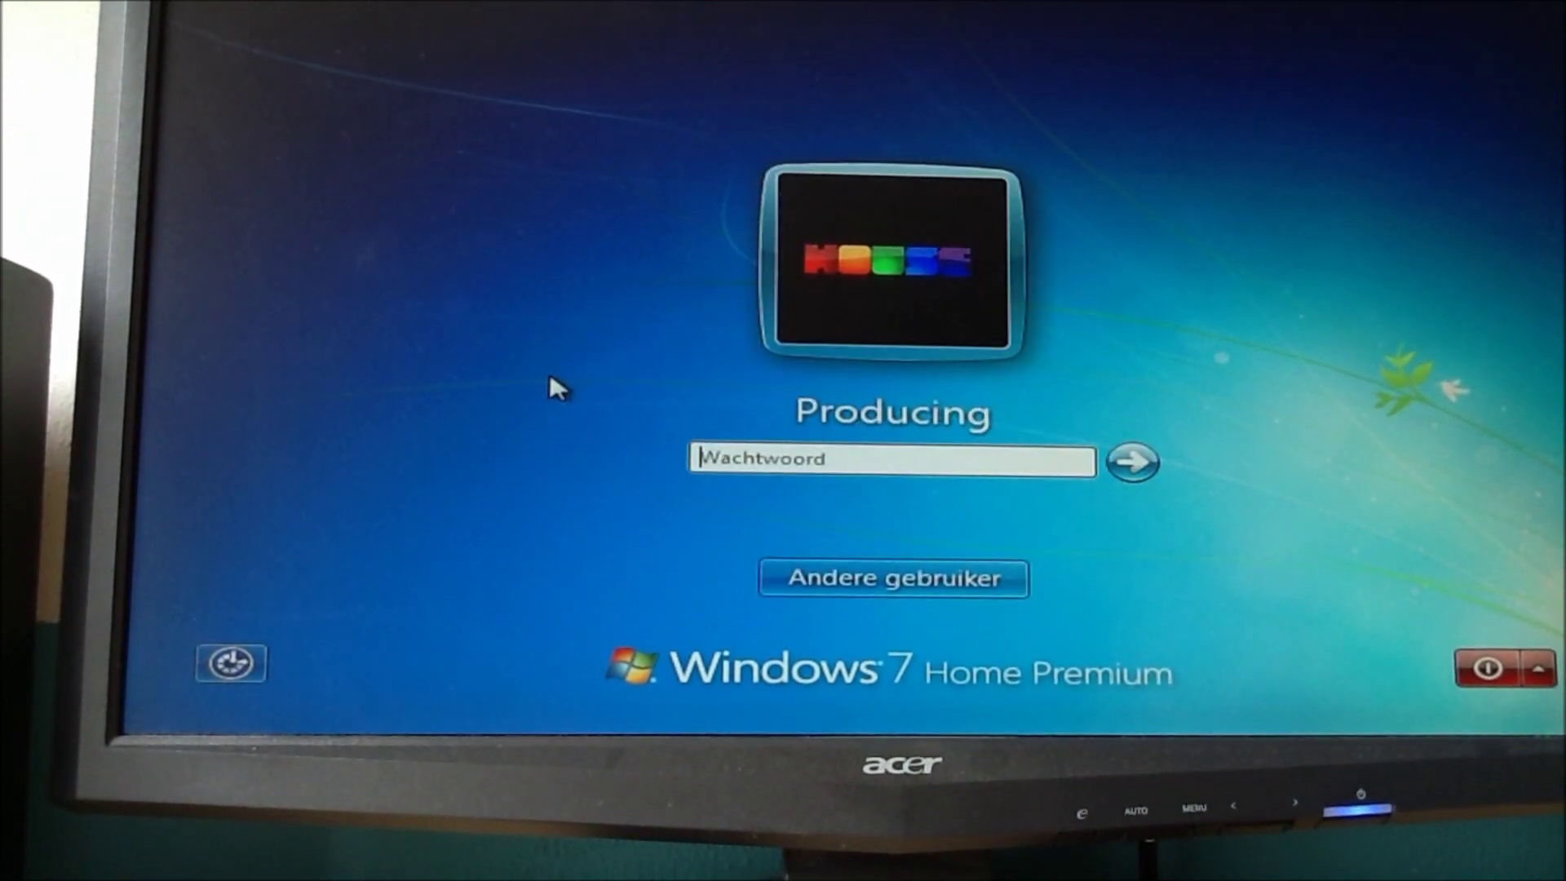